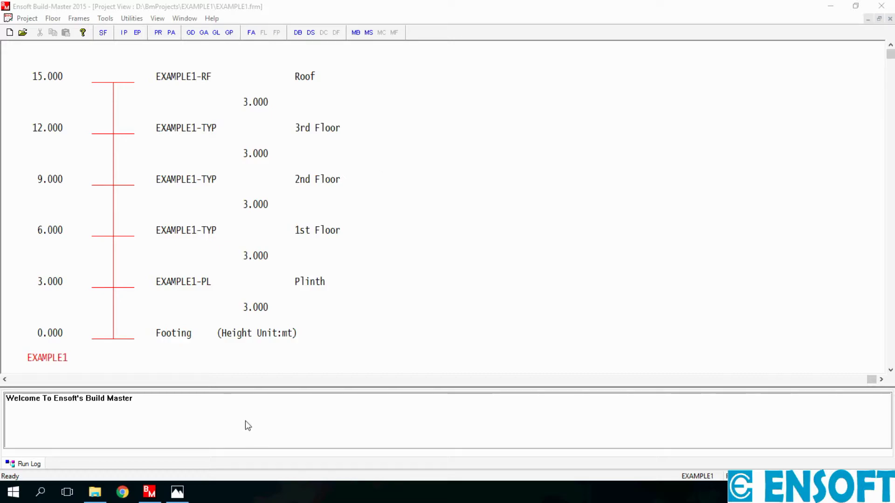
Bring the EXAMPLE1 Typical Floor Plan image in Photos to the front
left_click(183, 498)
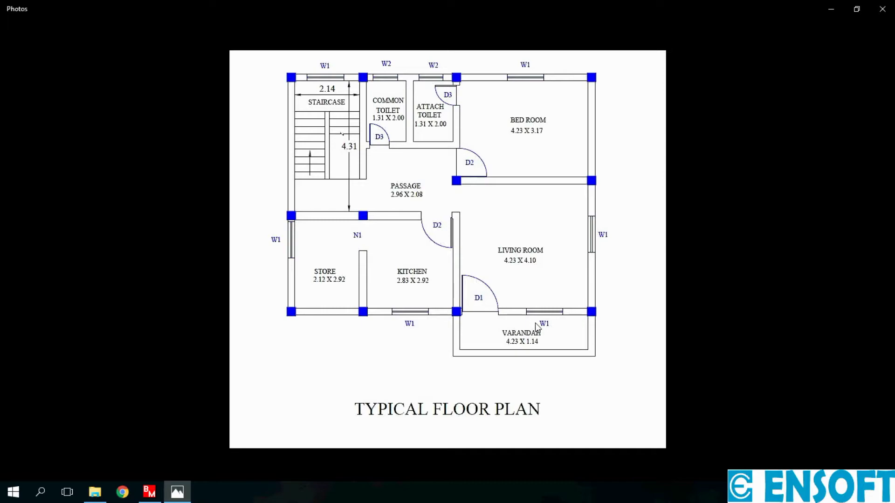
Step past the centerline image to the floor plan with cumulative grid distances X1–X4, Y1–Y5
key("Right")
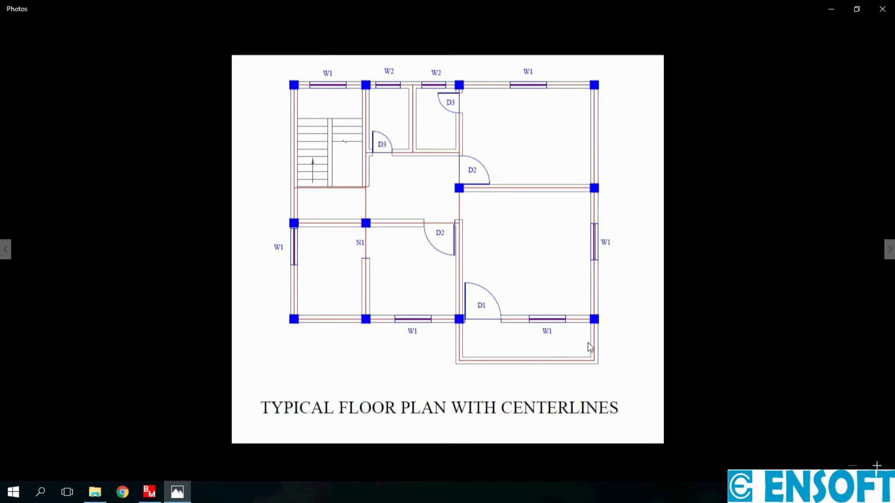
key("Right")
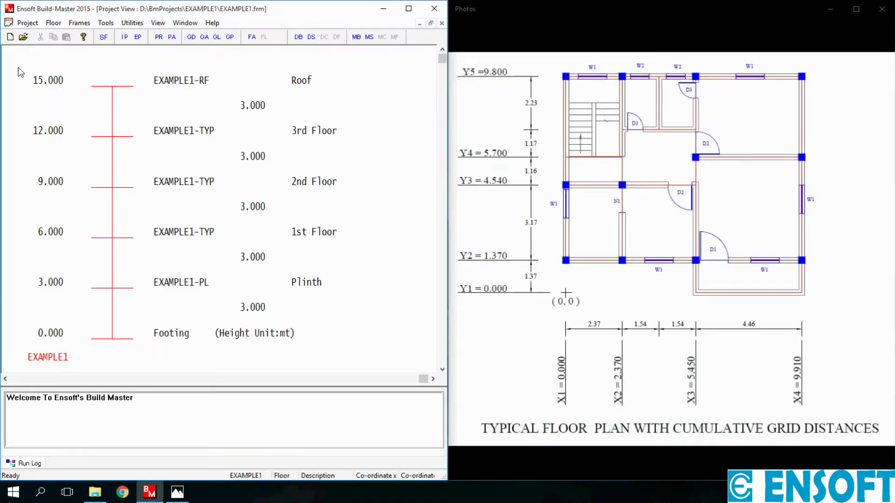
Make EXAMPLE1-TYP 1st Floor the working floor, dismissing the missing DXF file warning
left_click(54, 23)
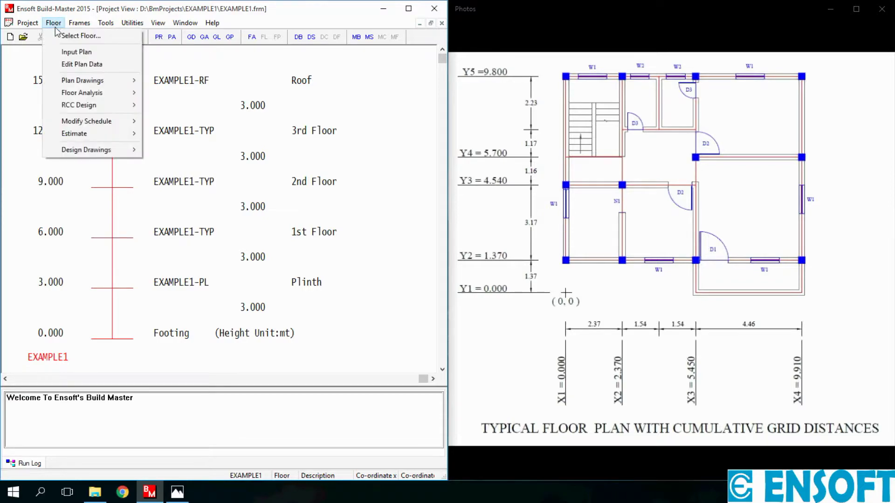
left_click(62, 36)
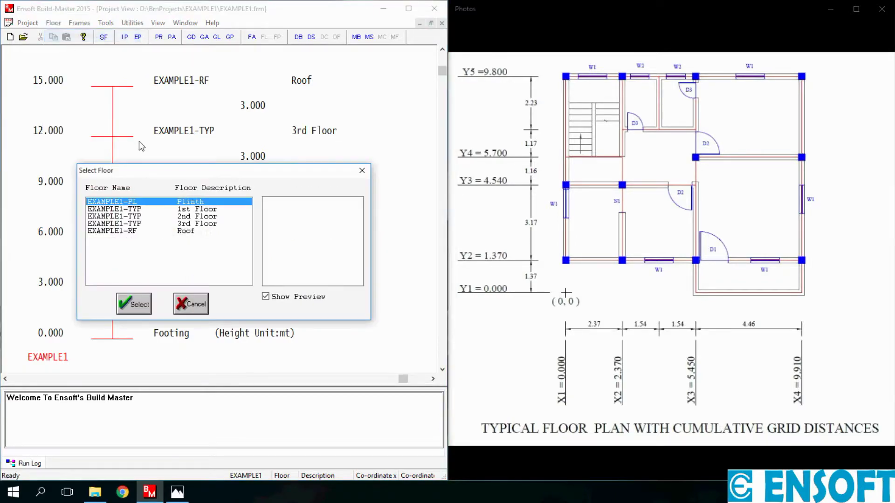
left_click(137, 210)
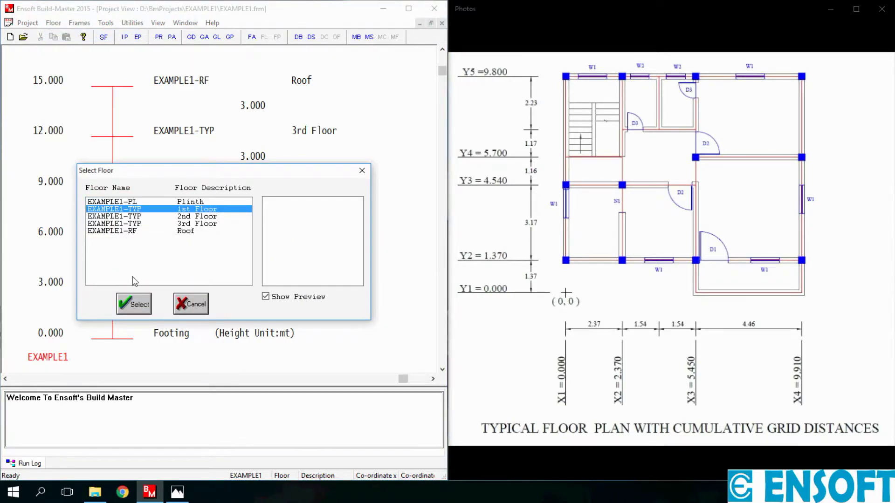
left_click(135, 305)
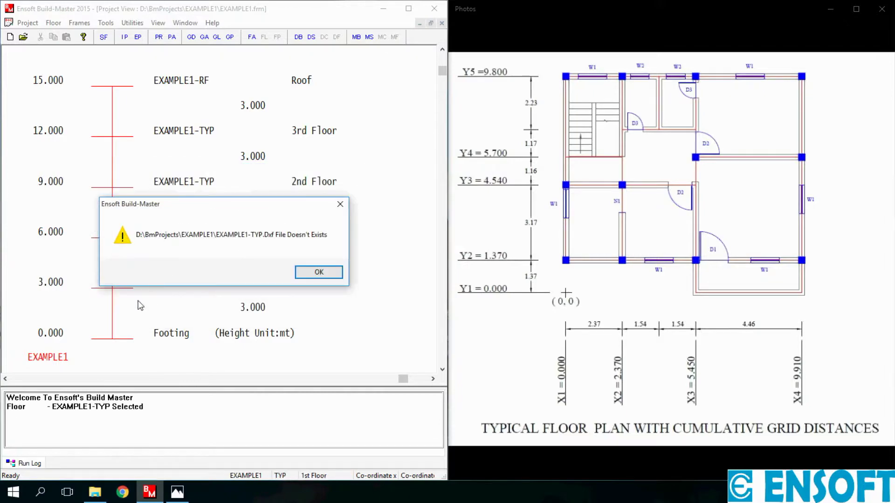
left_click(318, 272)
left_click(53, 23)
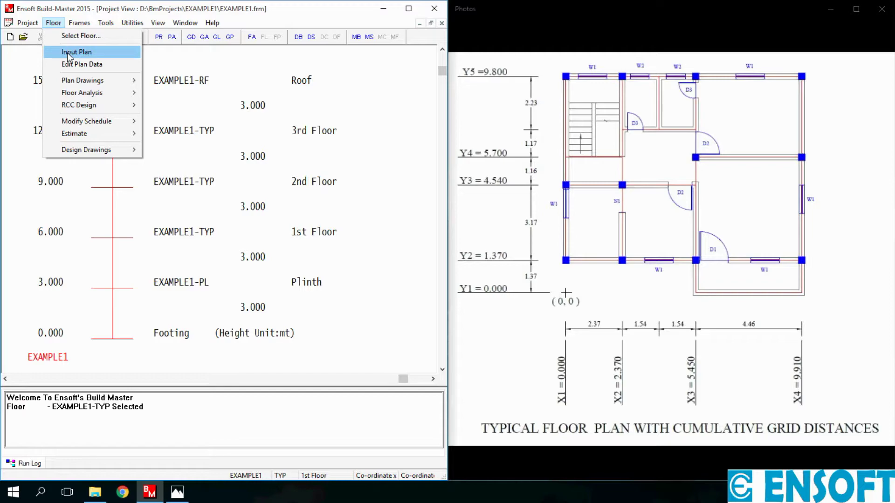
Open the EXAMPLE1-TYP Input Plan with the Line tool active
left_click(67, 52)
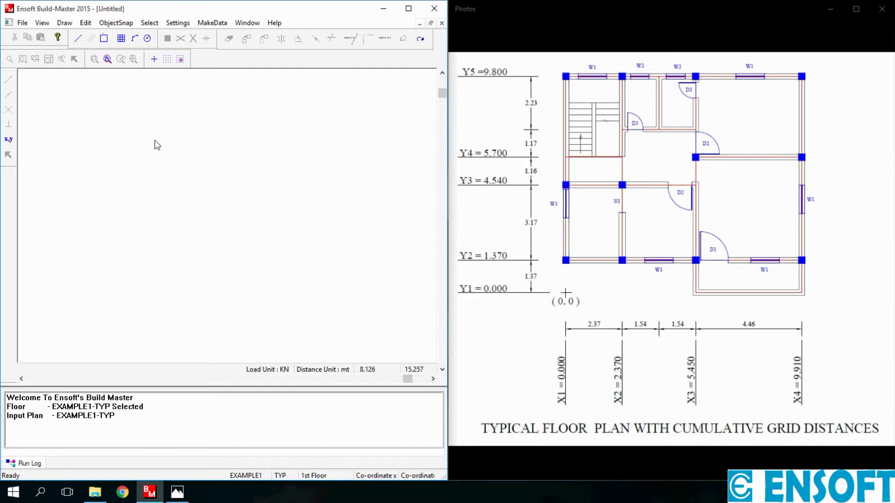
left_click(78, 40)
left_click(65, 24)
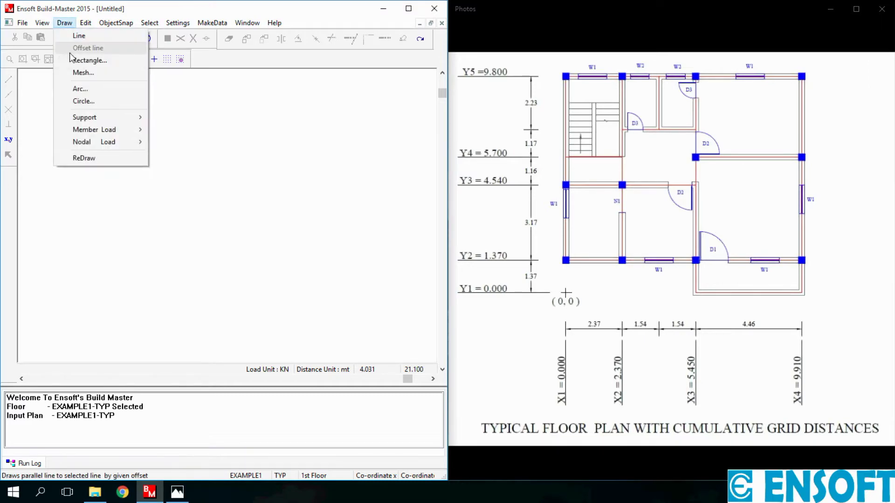
Start a Random Mesh and add four rows to the X values table
left_click(76, 74)
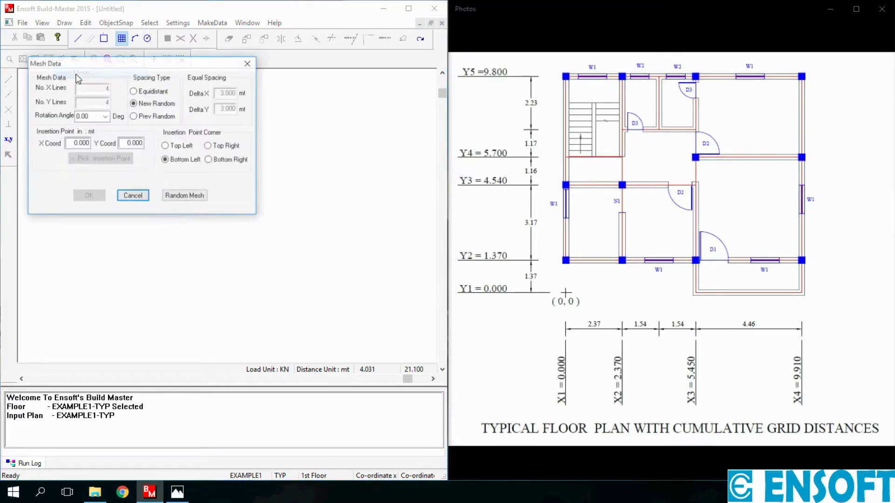
left_click(185, 196)
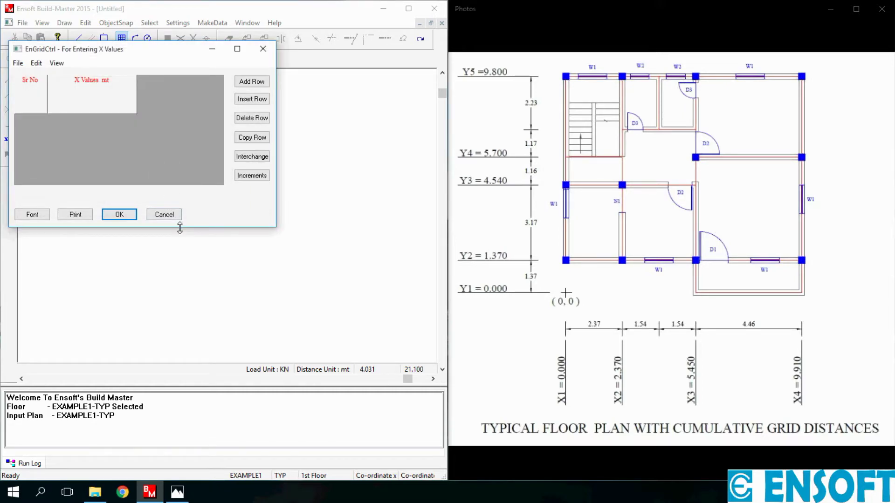
left_click_drag(180, 227, 180, 354)
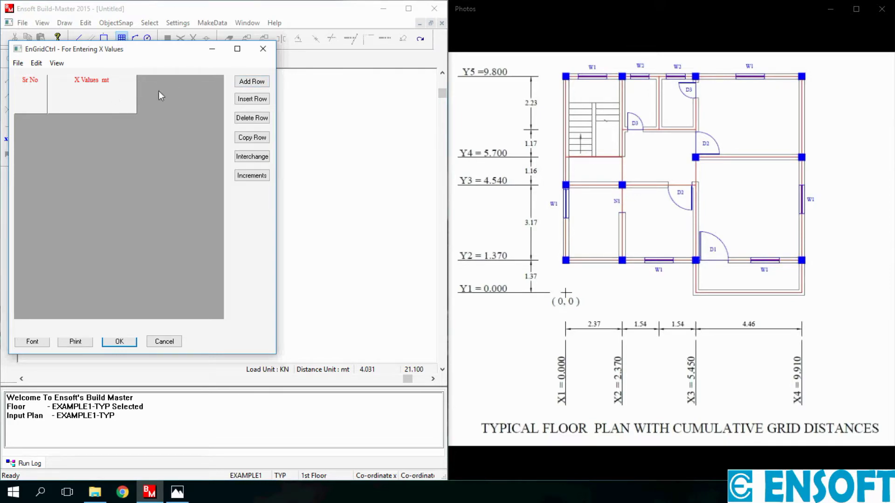
left_click(247, 84)
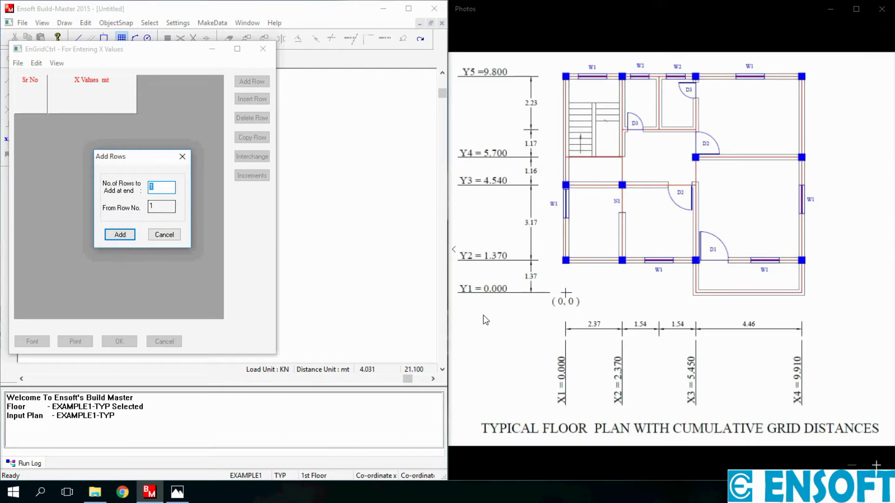
type("4")
left_click(115, 235)
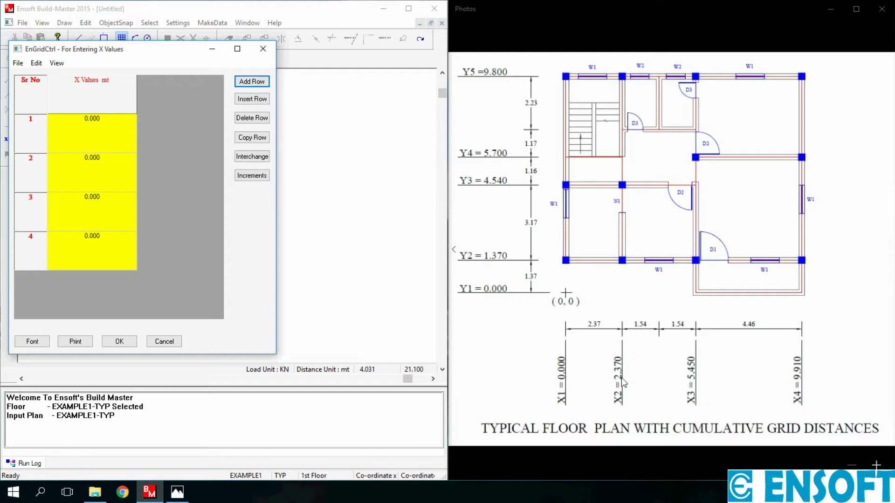
Enter X grid values 2.37, 5.45 and 9.91 in rows 2–4
left_click(86, 173)
type("2.37")
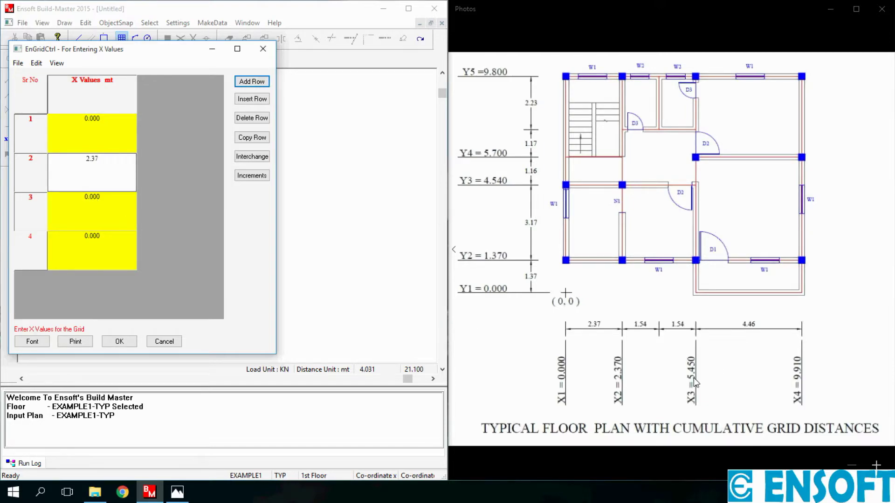
key("Return")
type("5.45")
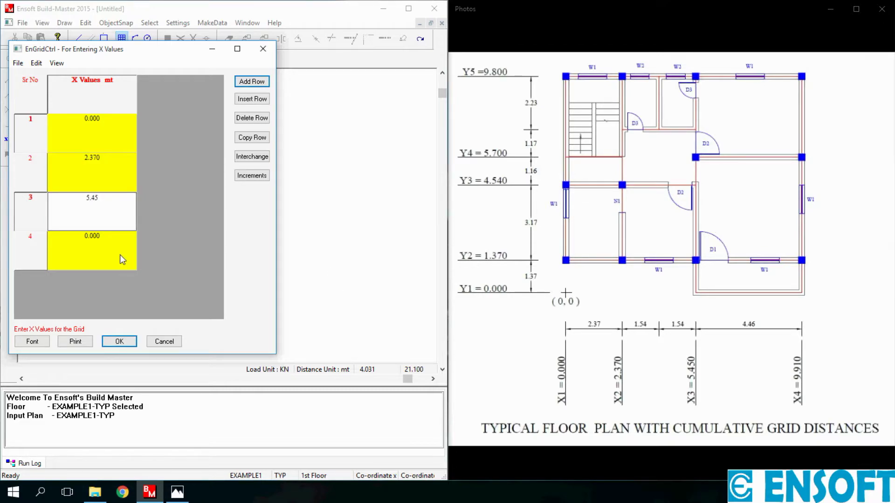
key("Return")
type("9.91")
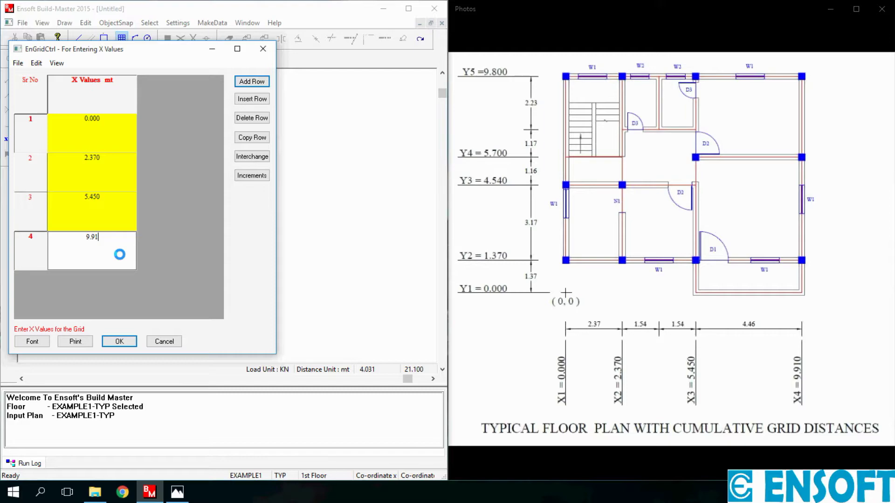
Accept the X values and add five rows to the Y values table
left_click(112, 343)
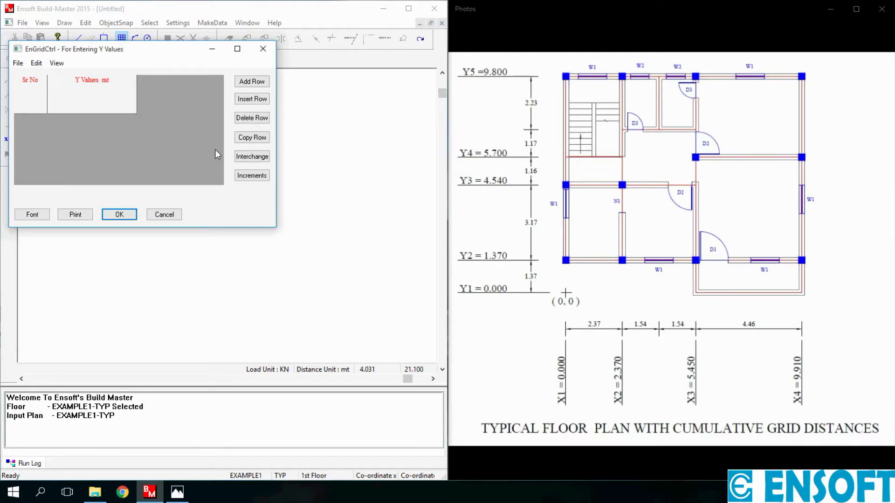
left_click_drag(166, 228, 166, 389)
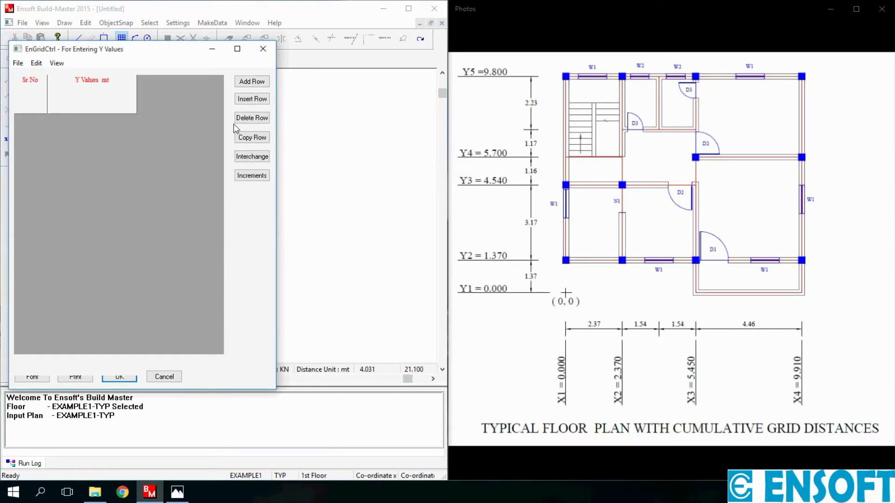
left_click(252, 82)
type("5")
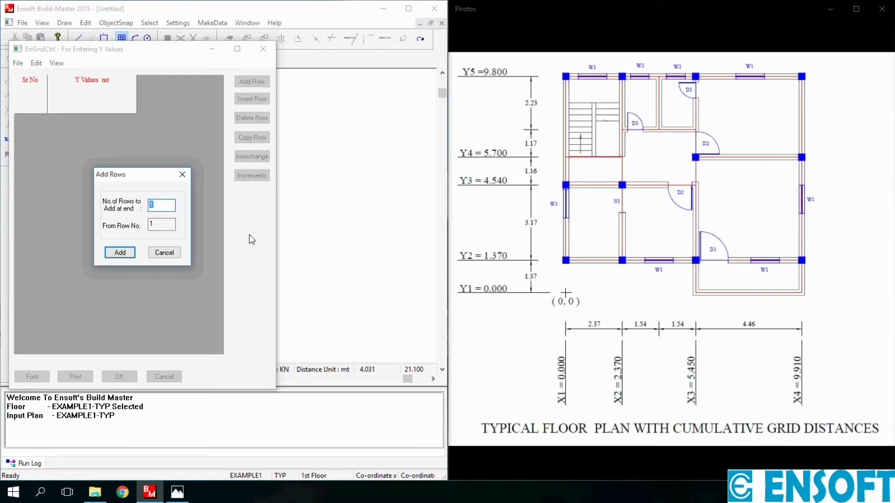
left_click(120, 252)
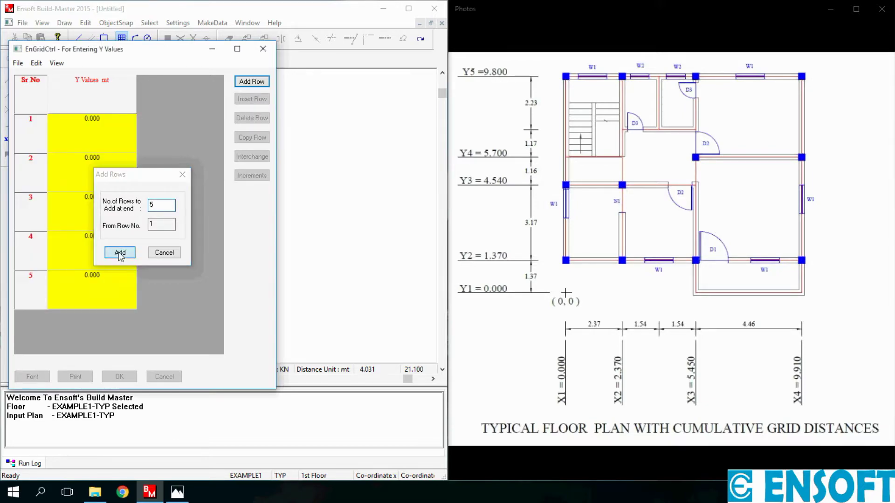
Enter Y grid values 1.37, 4.54, 5.7 and 9.8 in rows 2–5 and confirm
left_click(93, 171)
type("1")
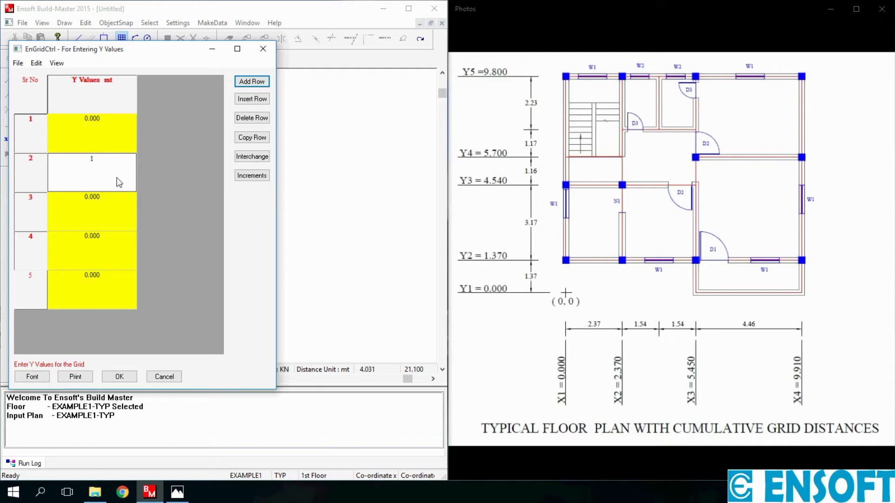
type(".37")
left_click(97, 214)
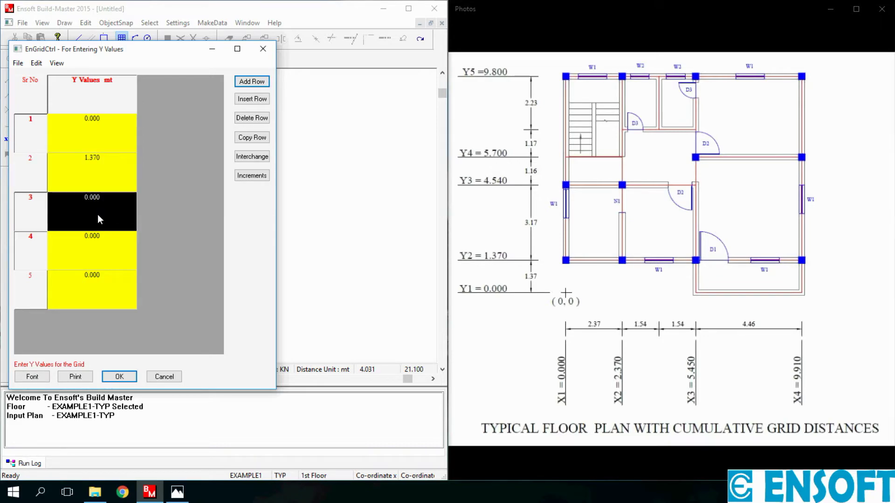
type("4.54")
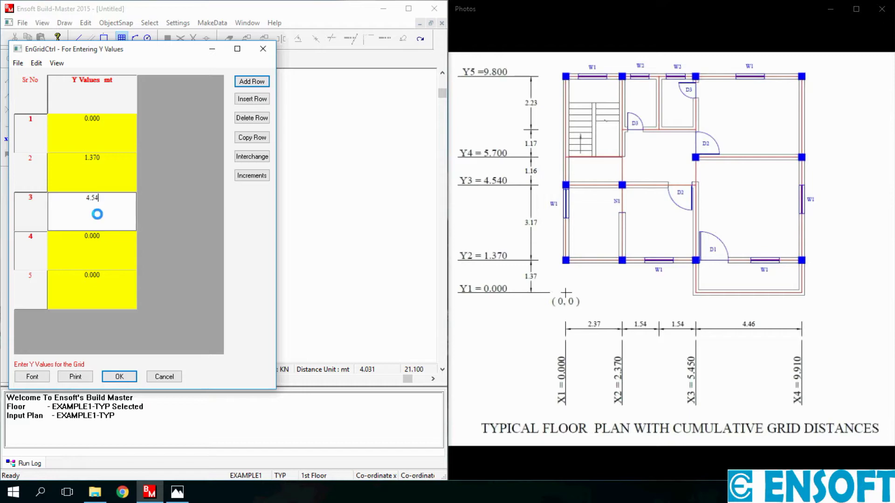
left_click(85, 261)
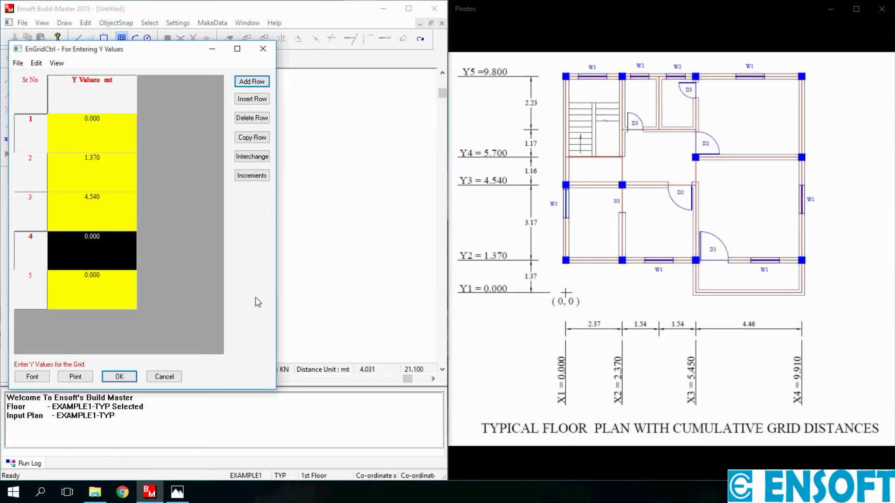
type("5.7")
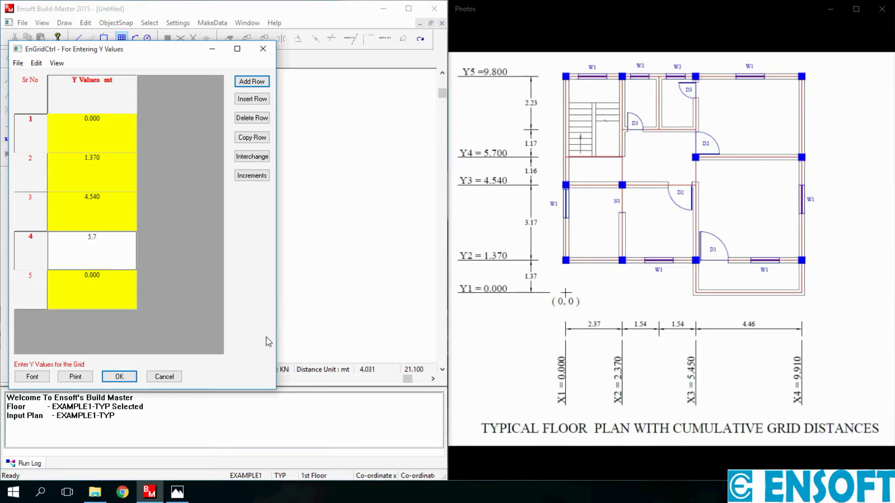
left_click(97, 291)
type("9.8")
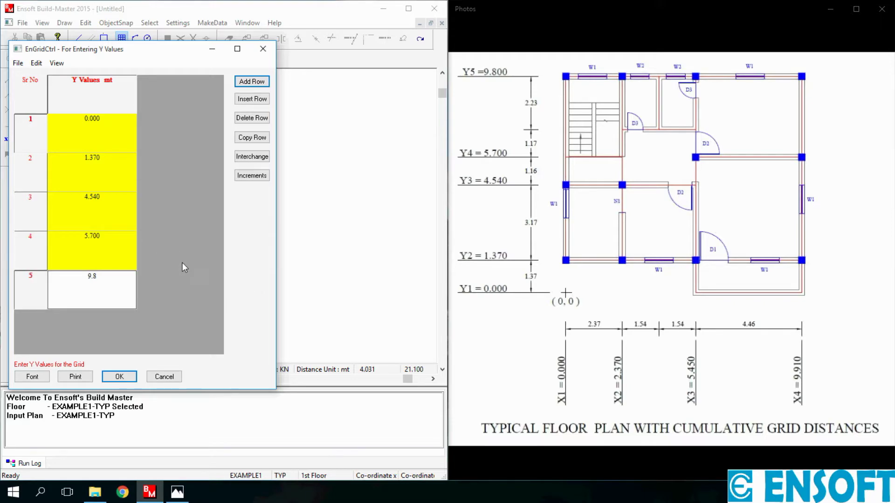
left_click(119, 376)
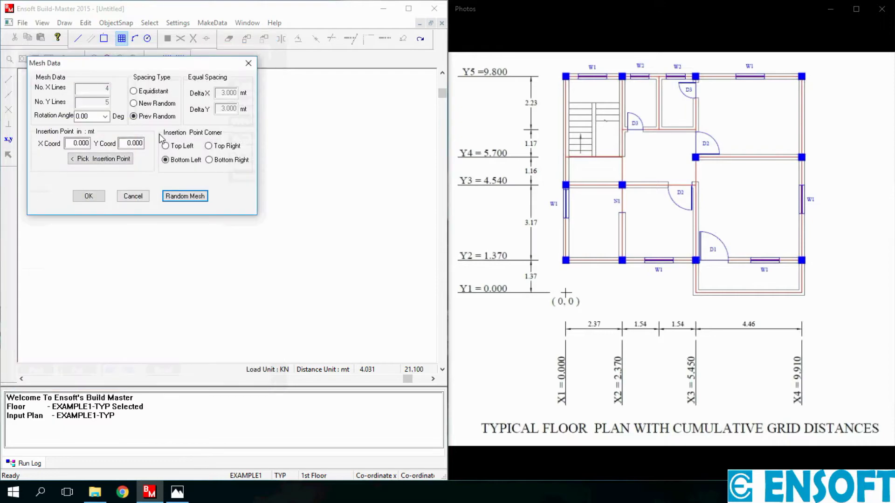
Generate the 4×5 grid and erase the unneeded bottom-left and lower-right segments
left_click(91, 197)
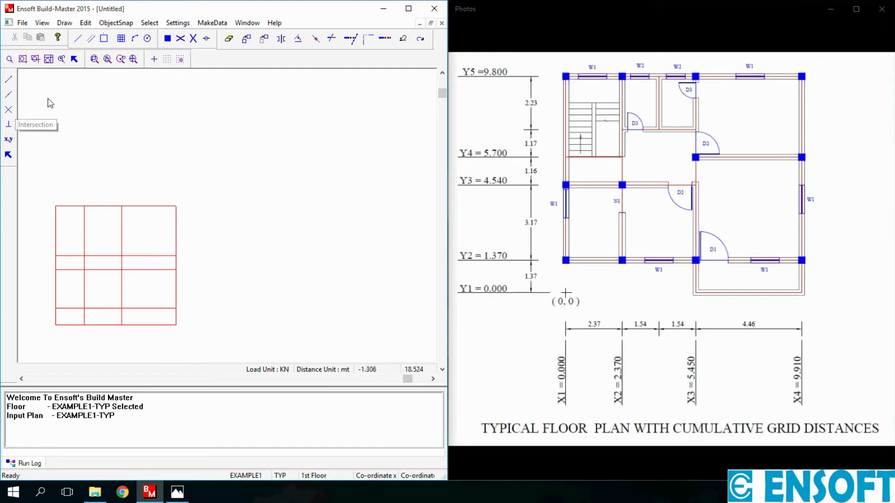
left_click(228, 41)
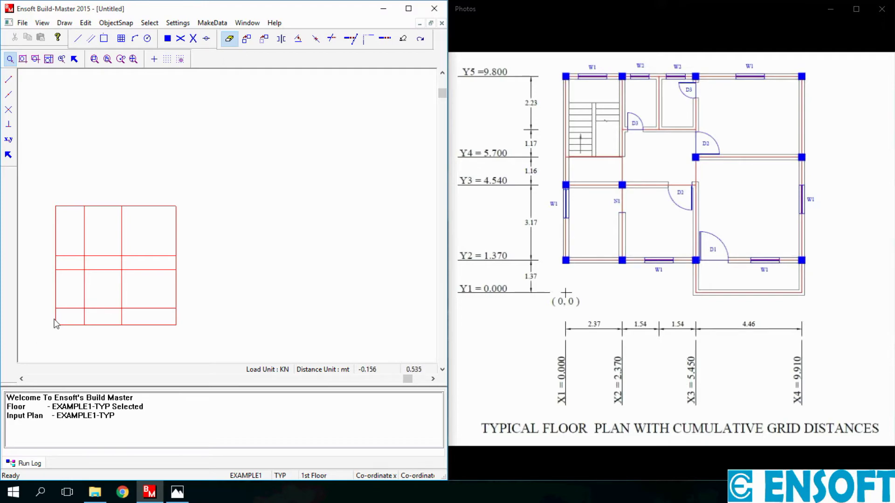
left_click_drag(52, 320, 99, 327)
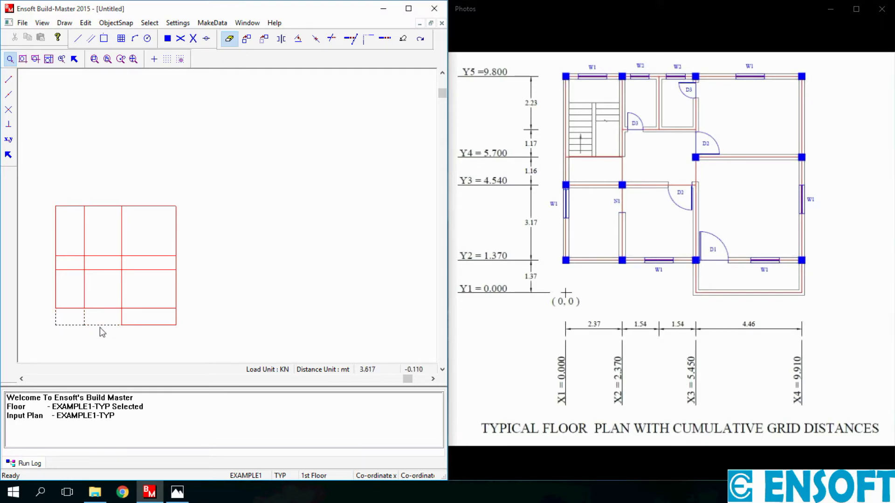
left_click(150, 270)
right_click(100, 256)
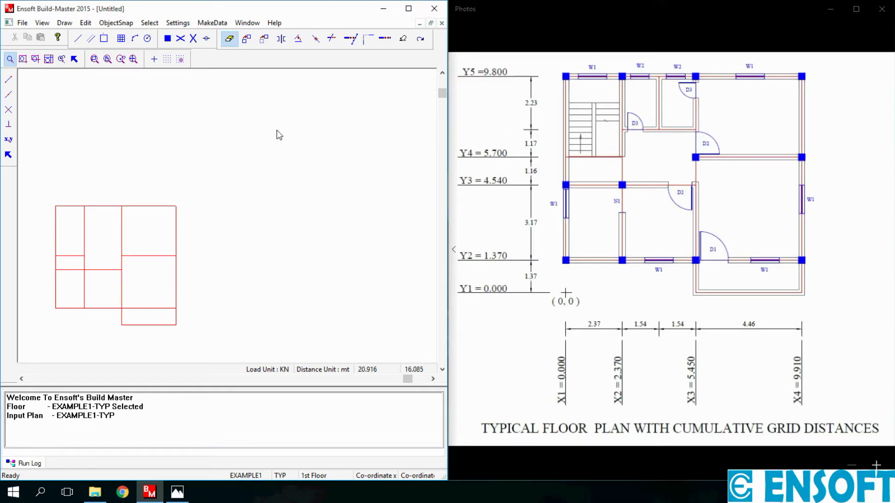
Offset the middle bay's top edge 2.23 m downward to form an internal wall line
left_click(92, 41)
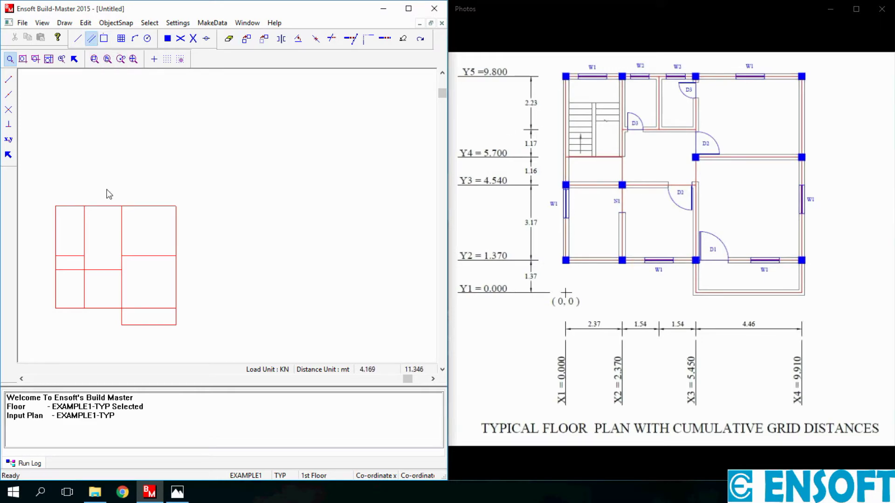
left_click(105, 206)
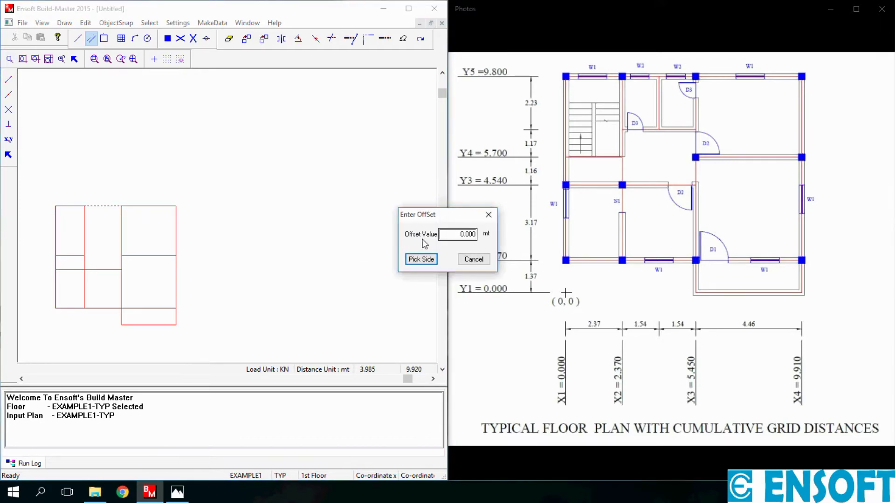
double_click(442, 235)
type("2.23")
left_click(418, 262)
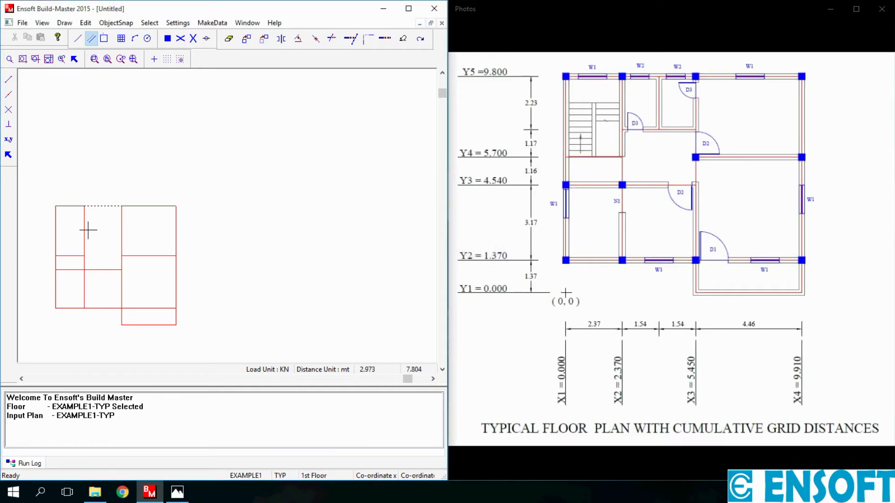
left_click(102, 226)
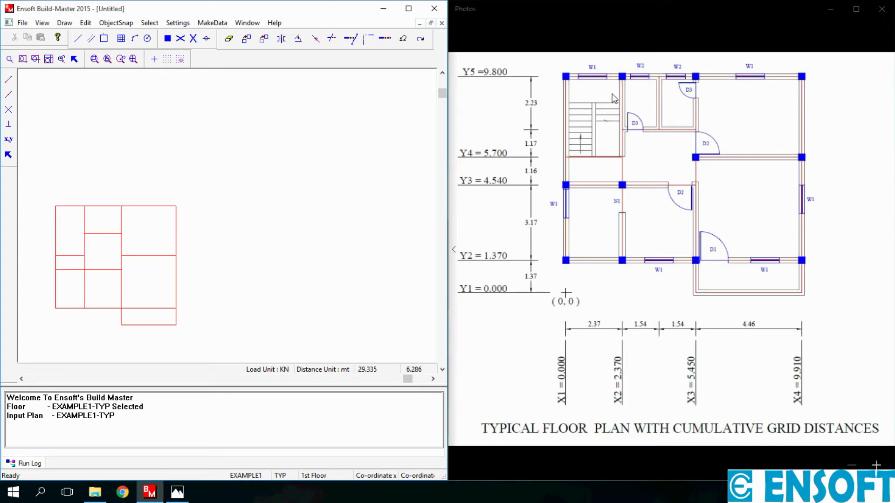
Draw a vertical line from the top edge's midpoint to the 2.23 m line's midpoint using MidPoint snap
left_click(77, 39)
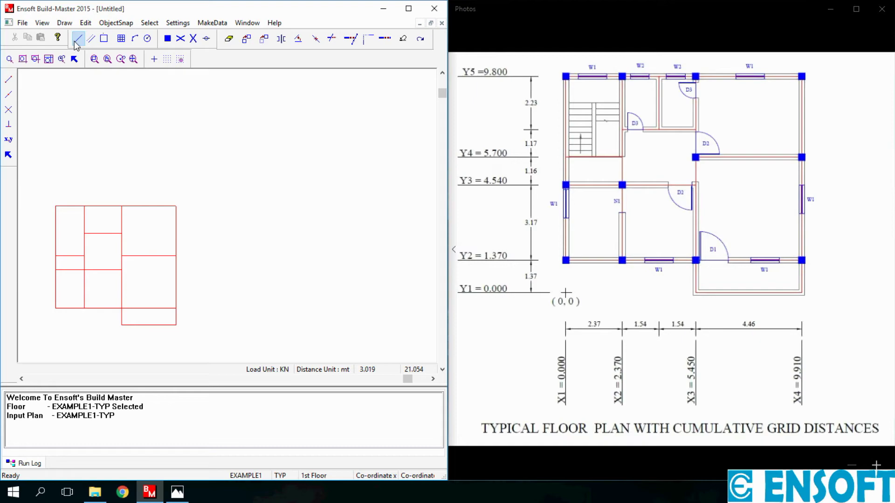
left_click(76, 41)
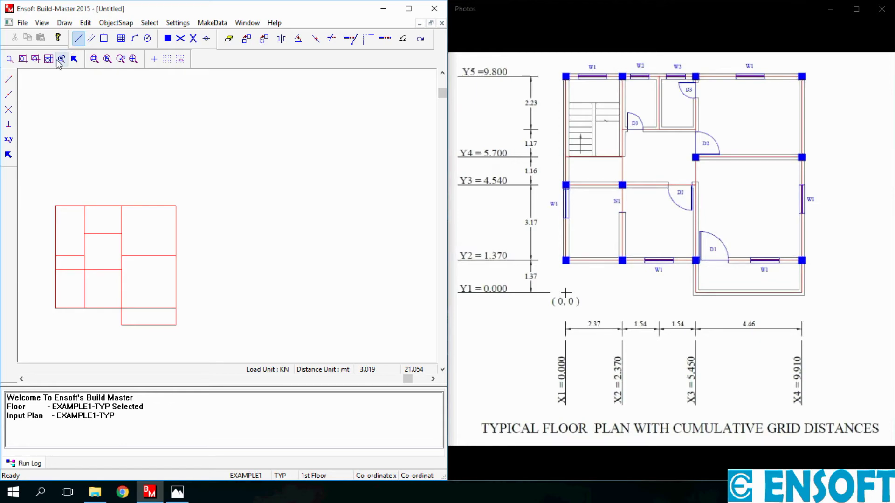
left_click(9, 96)
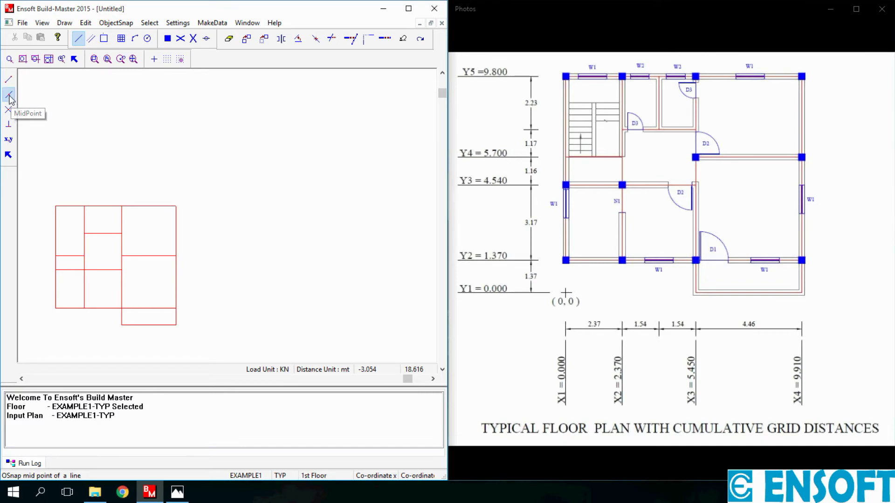
left_click(104, 206)
left_click(103, 233)
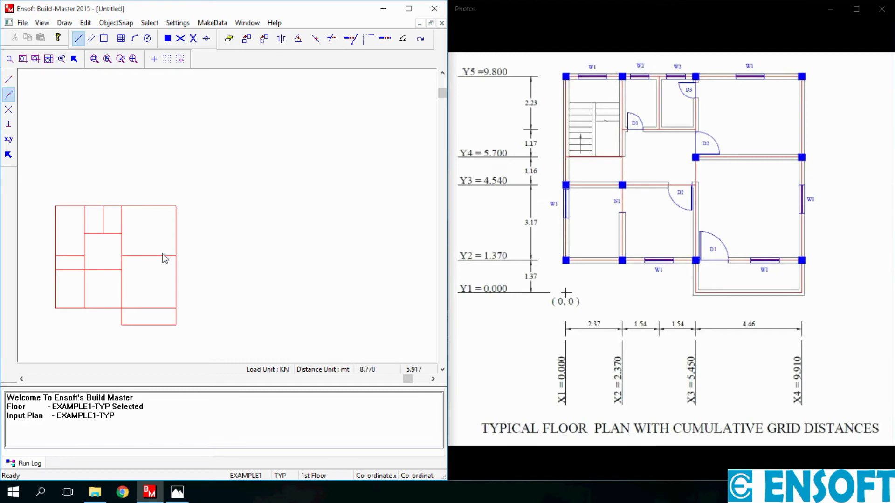
key("Escape")
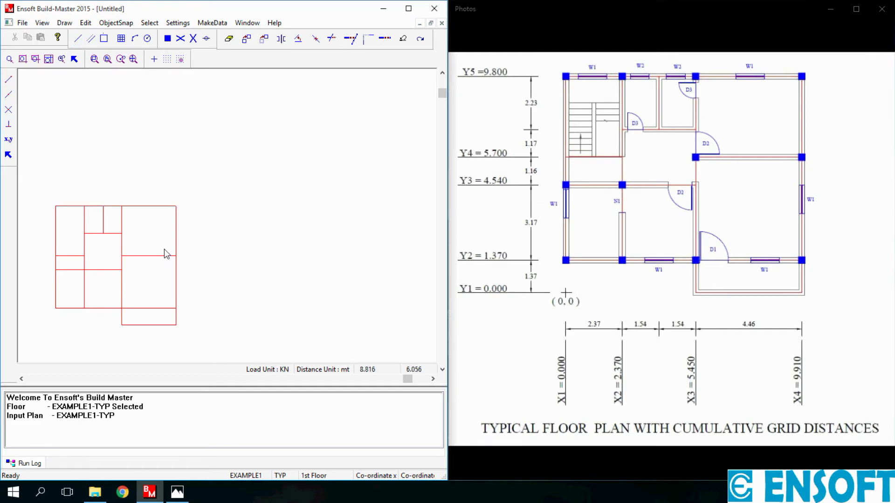
Place twelve columns at the intersections of grid lines X1–X4 along the top, inner, middle and bottom lines
left_click(169, 39)
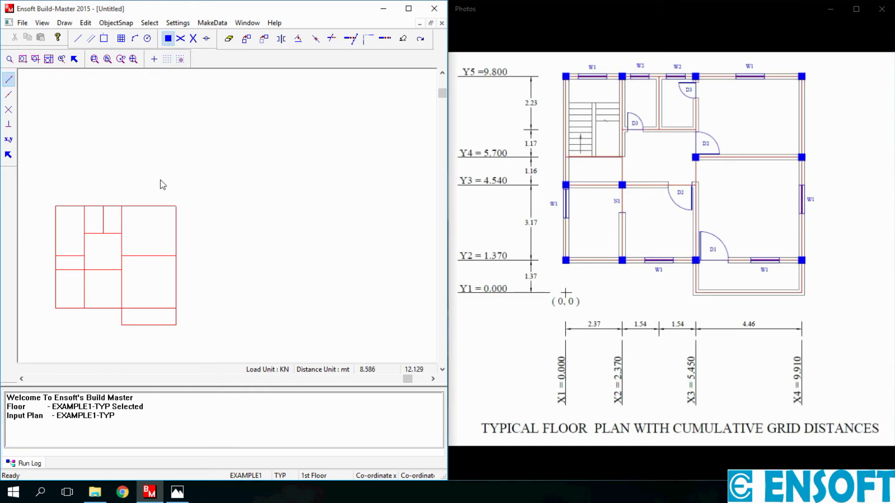
left_click(55, 206)
left_click(85, 205)
left_click(121, 206)
left_click(176, 206)
left_click(56, 270)
left_click(84, 270)
left_click(121, 256)
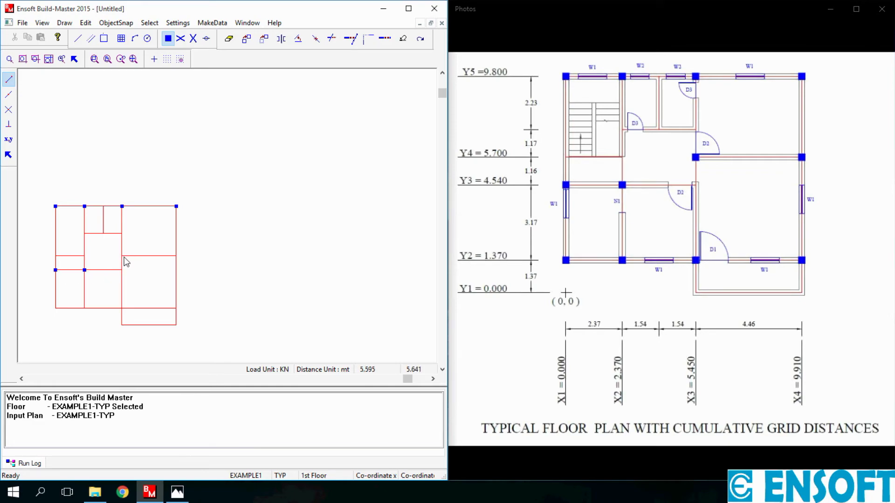
left_click(176, 256)
left_click(56, 308)
left_click(84, 308)
left_click(121, 308)
left_click(176, 309)
right_click(346, 137)
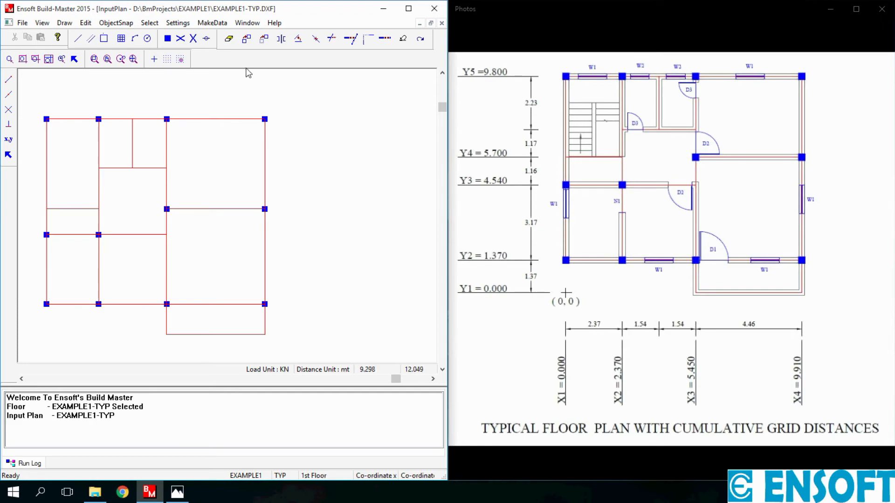
Accept the default member data, regenerating the plan into 23 beams, 10 slabs and 12 columns
left_click(78, 38)
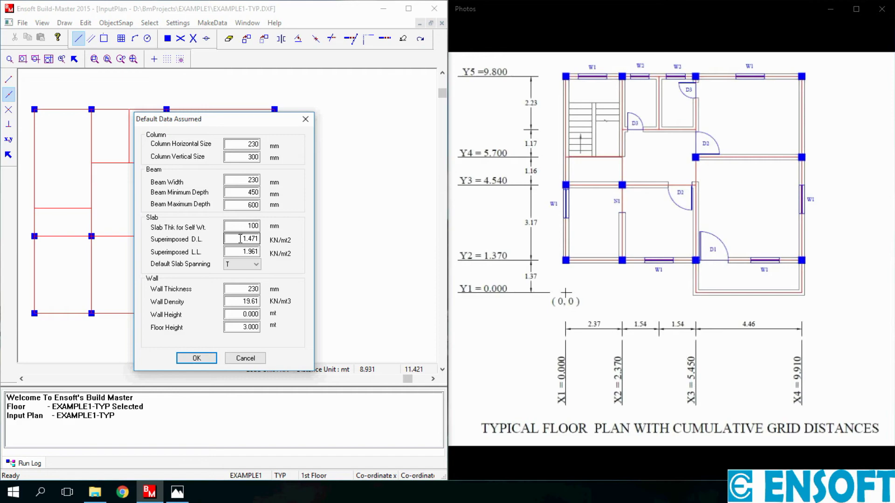
left_click(240, 250)
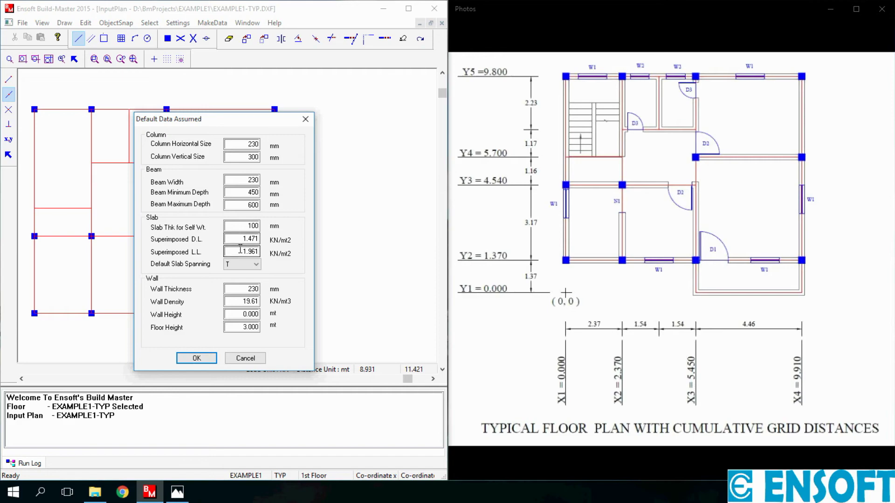
left_click(203, 358)
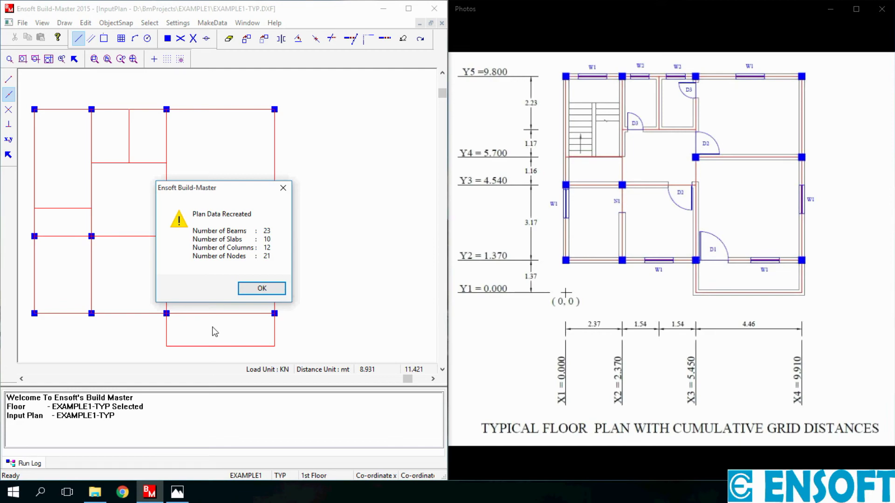
left_click(261, 289)
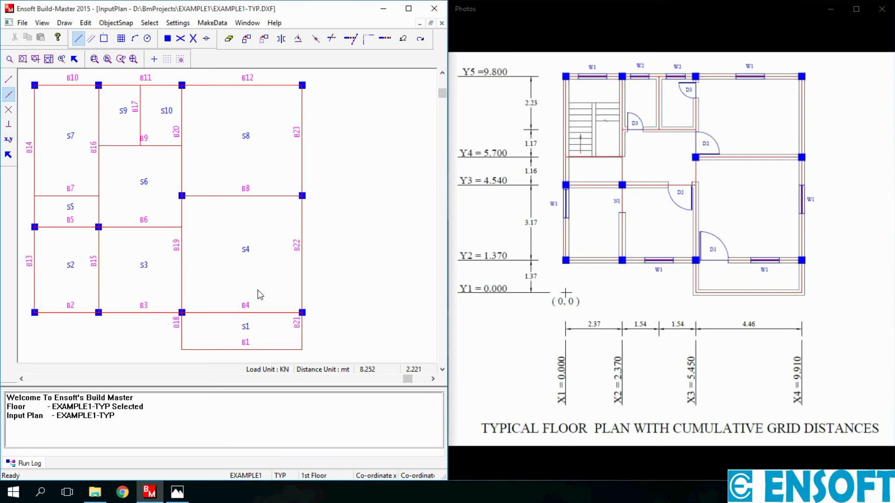
Turn on Column Numbers and Grid Numbers in Show Numbers, then maximize the window
left_click(44, 24)
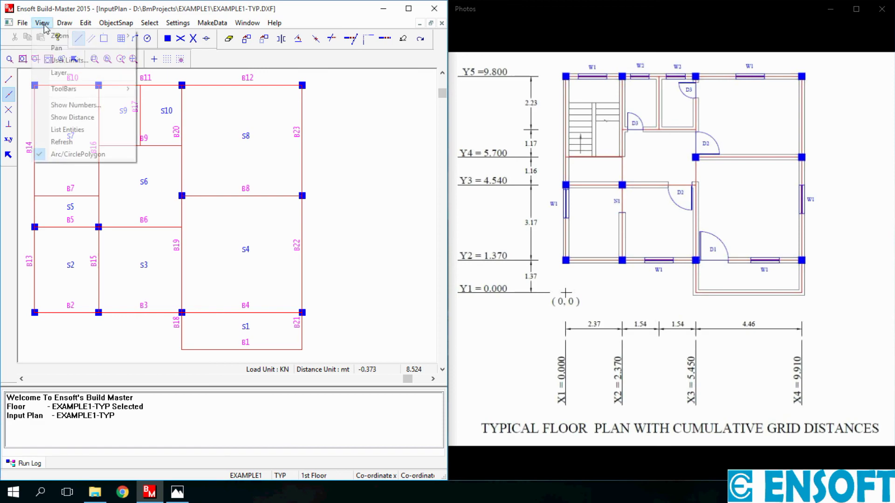
left_click(83, 107)
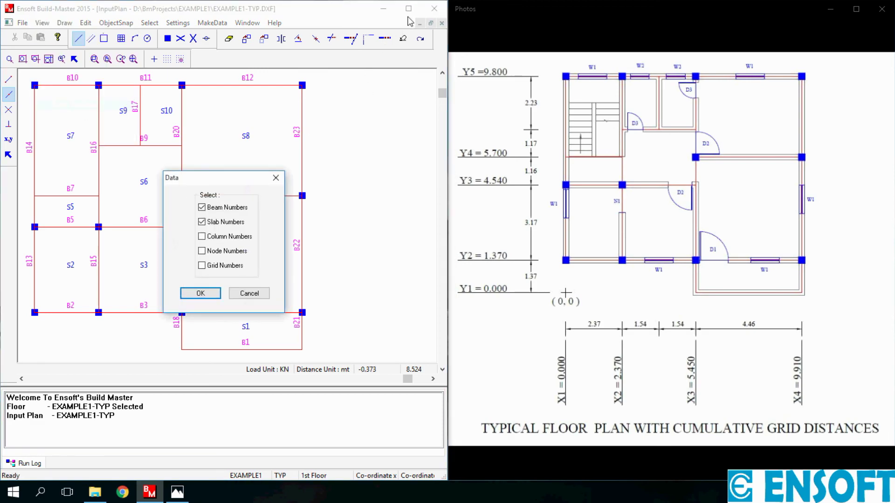
left_click(210, 238)
left_click(204, 266)
left_click(205, 292)
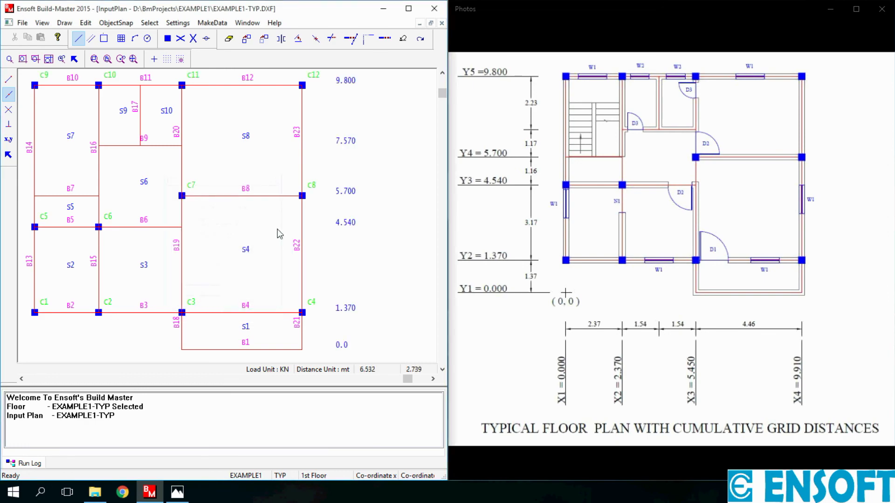
left_click(408, 9)
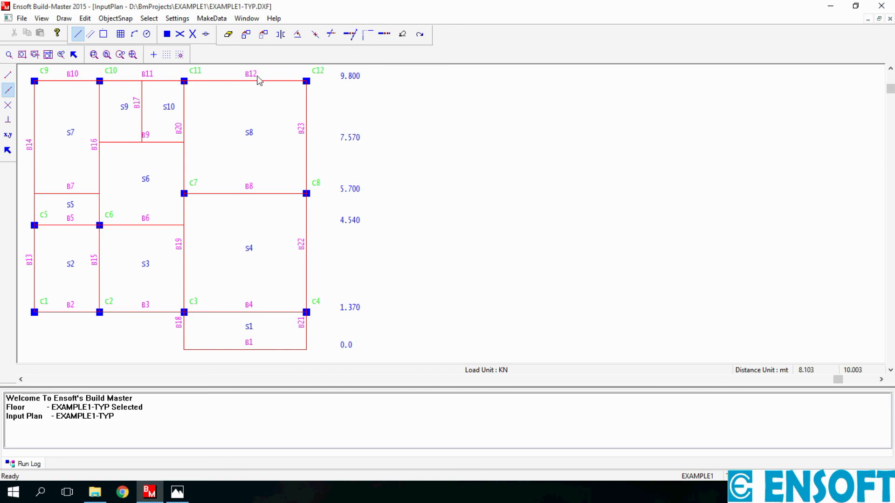
Open the File menu to save the numbered EXAMPLE1-TYP plan
left_click(21, 18)
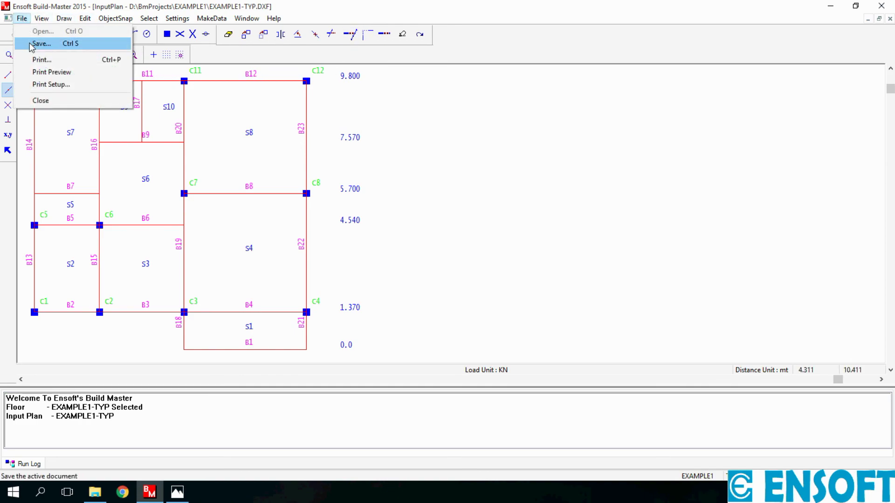